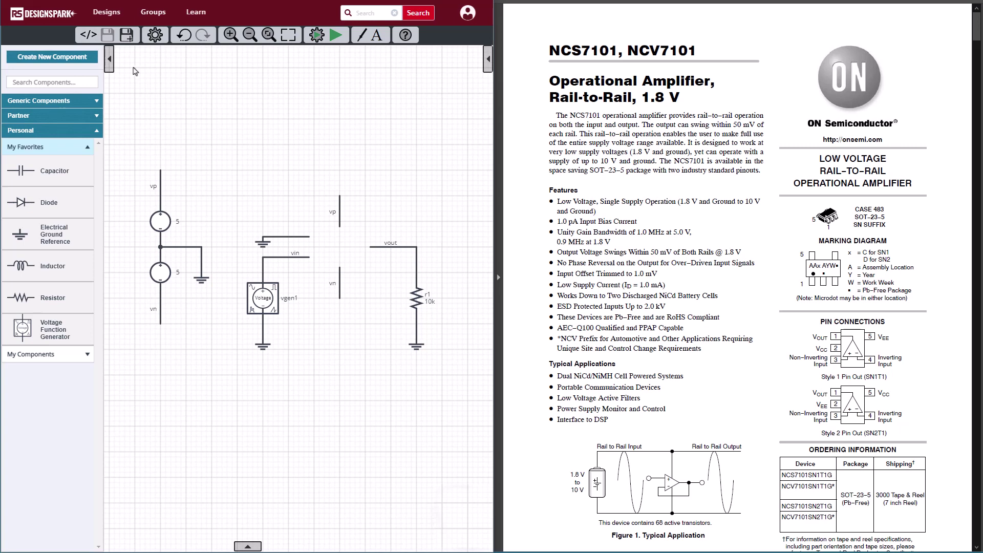
Start a new component From Datasheet and enlarge the Datasheet Model Builder dialog.
click(96, 62)
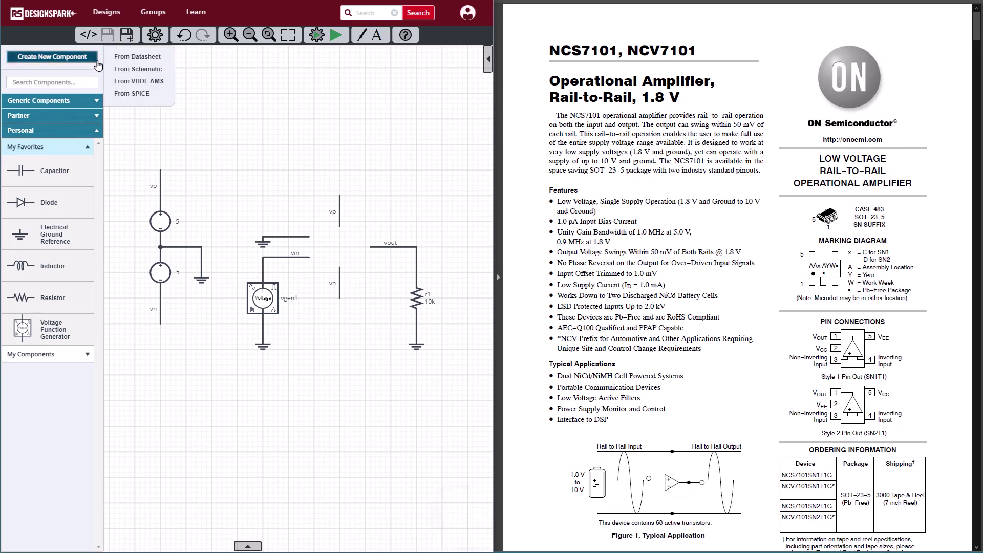
click(161, 61)
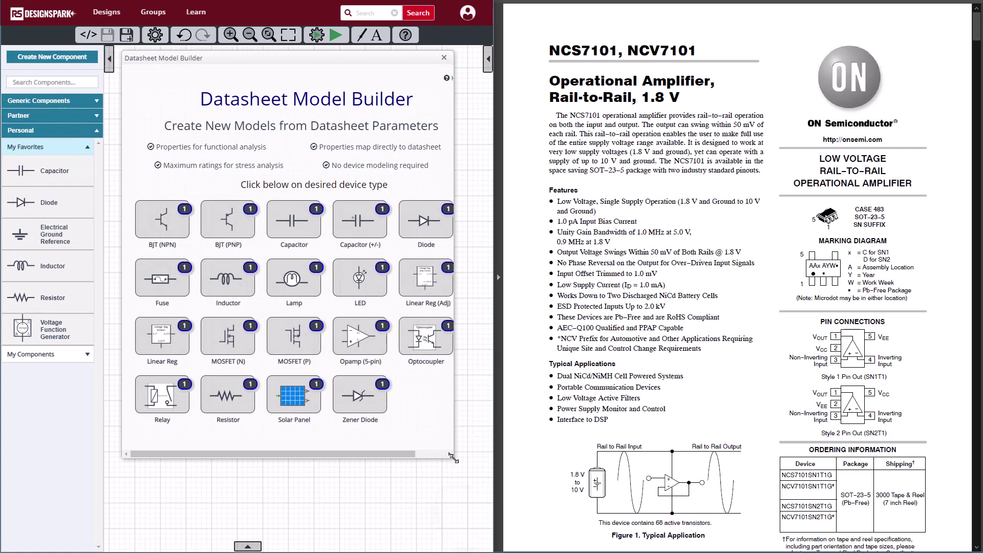
drag(454, 458, 463, 462)
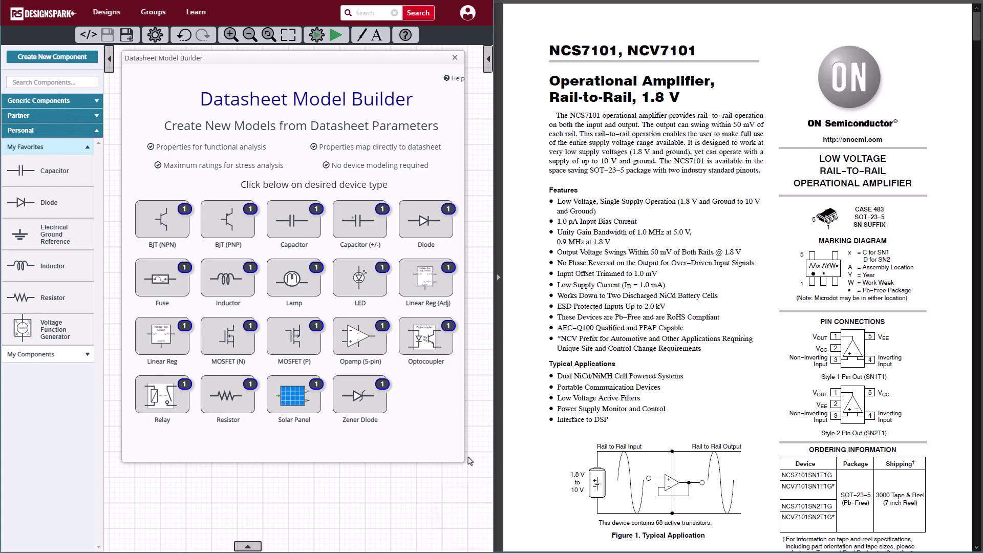
Choose the Opamp (5-pin) device type and enter part number NCV7101.
click(370, 349)
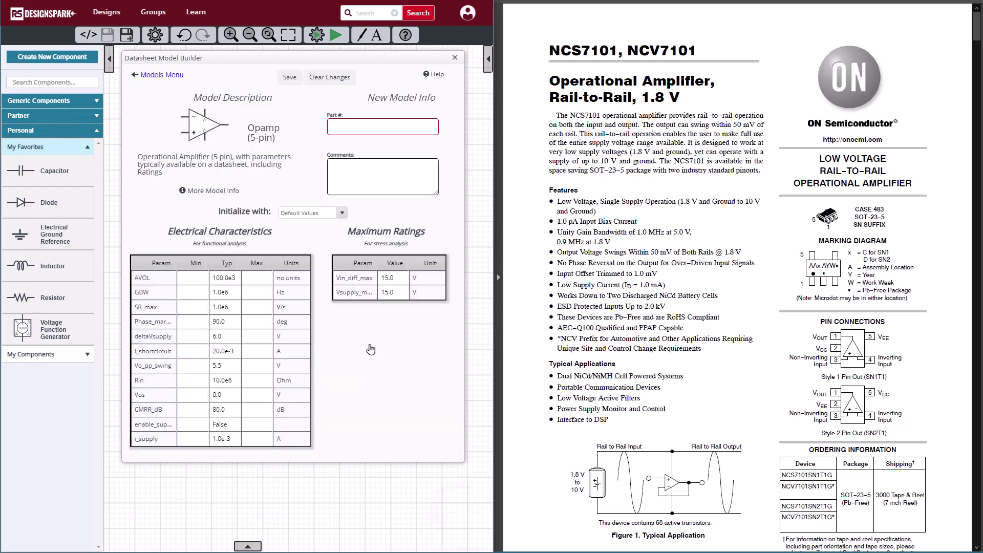
click(397, 126)
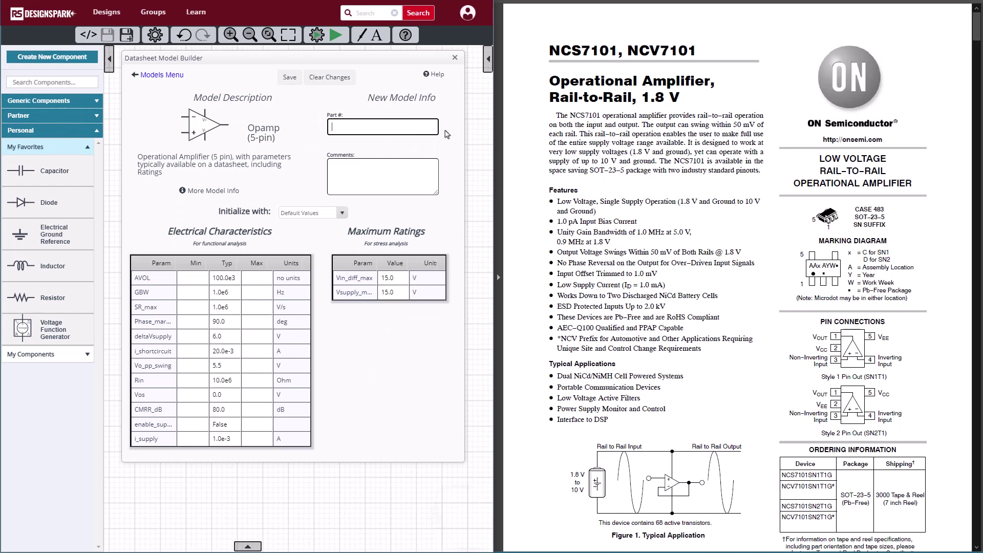
text(NCV7101)
key(Tab)
Write 'From ON Semi datasheet' in Comments, followed by the copied document number NCS7101/D.
text(From ON Semi datasheet)
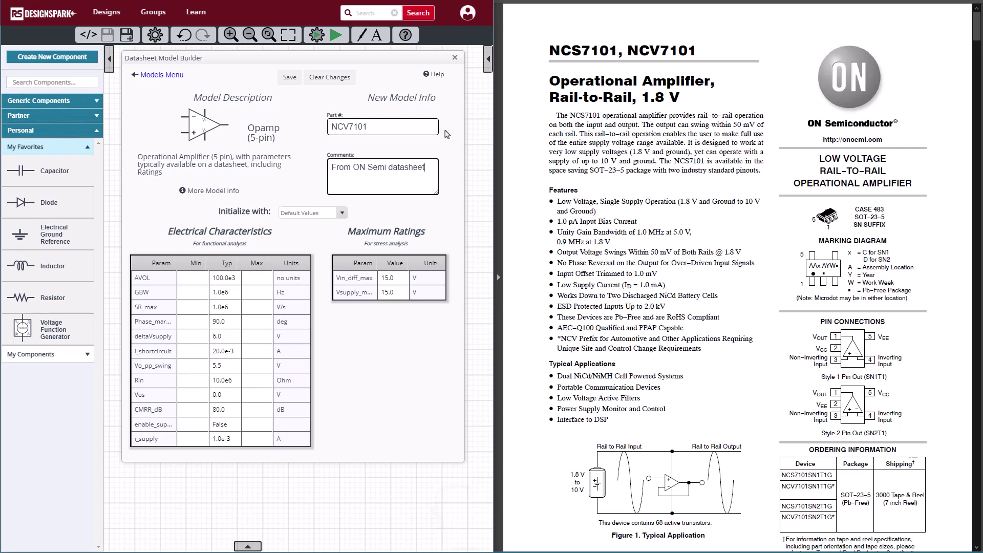
scroll(895, 212, down, 3)
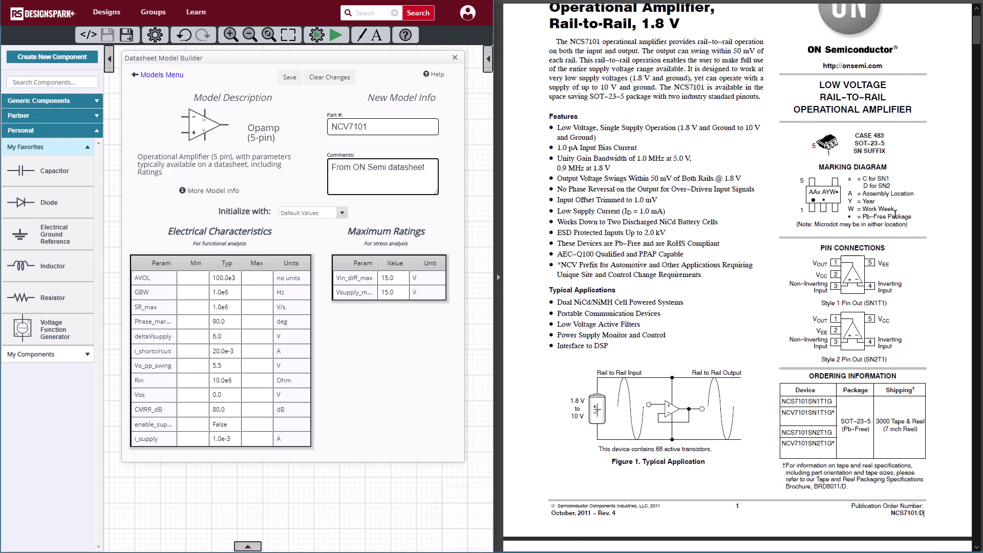
scroll(895, 212, down, 2)
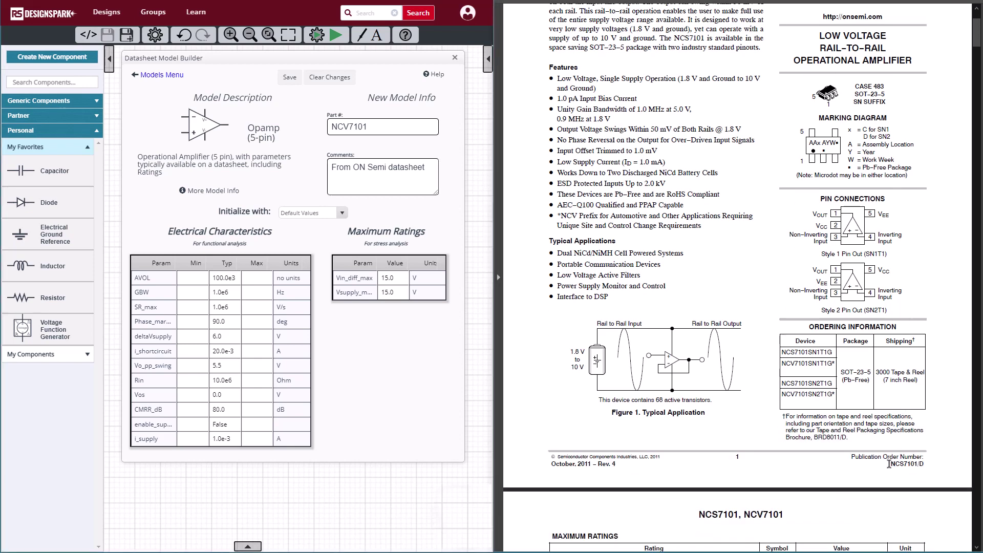
drag(889, 464, 926, 465)
right_click(924, 467)
click(941, 476)
click(408, 175)
key(ctrl+v)
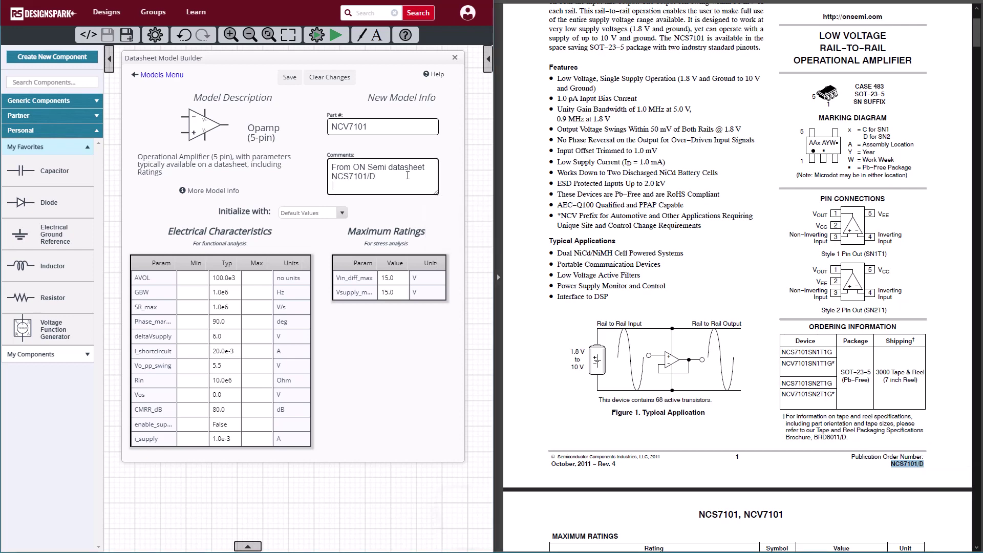
Add the datasheet revision date 'October, 2011 – Rev. 4' on a new comment line.
drag(551, 463, 617, 465)
right_click(616, 464)
click(635, 476)
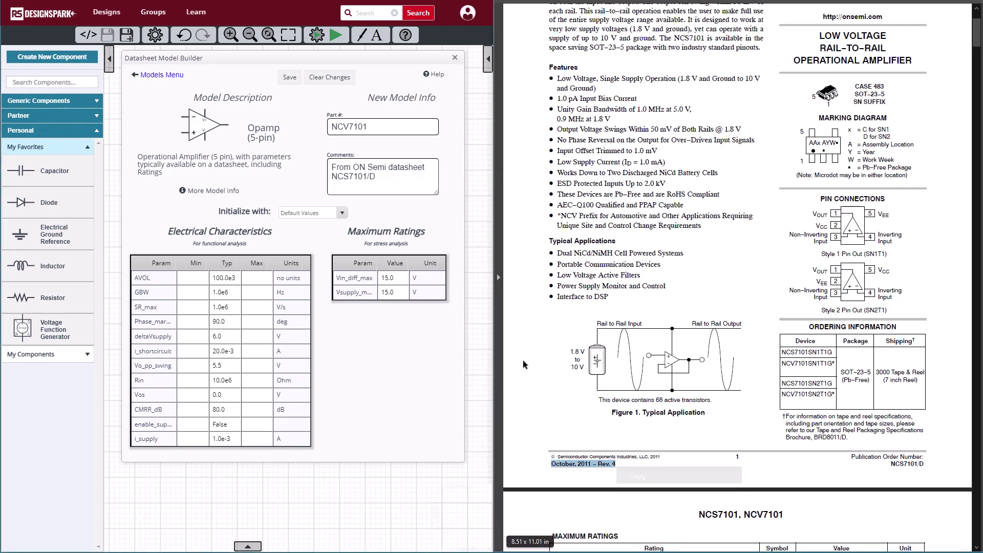
click(363, 188)
key(Return)
key(ctrl+v)
Enter 10 for both Vin_diff_max and Vsupply_max in the Maximum Ratings table.
click(374, 209)
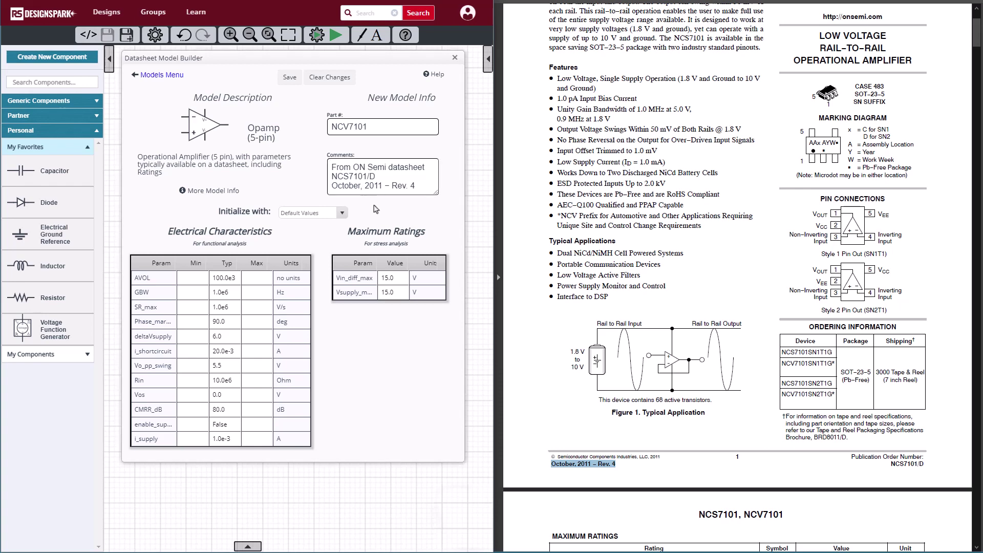
scroll(715, 214, down, 1)
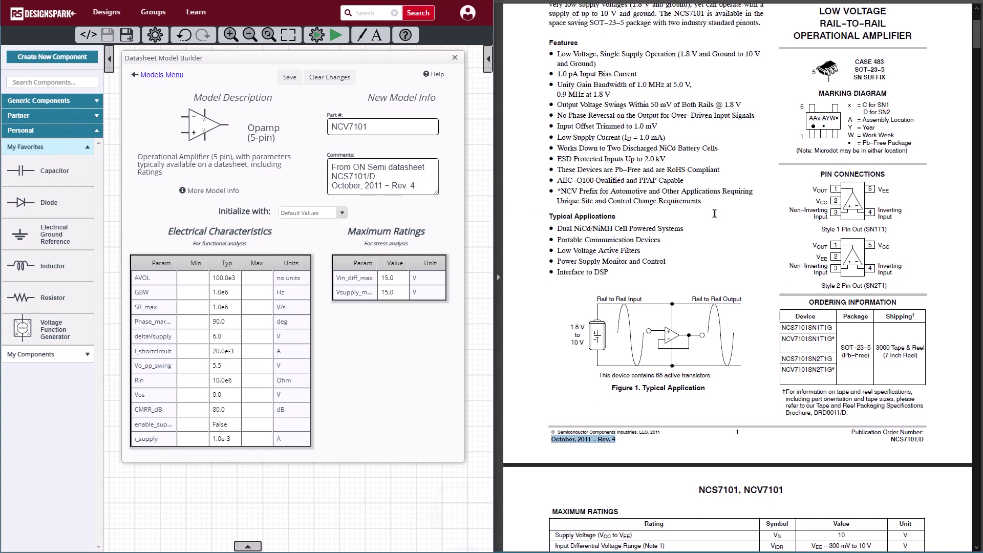
scroll(714, 214, down, 10)
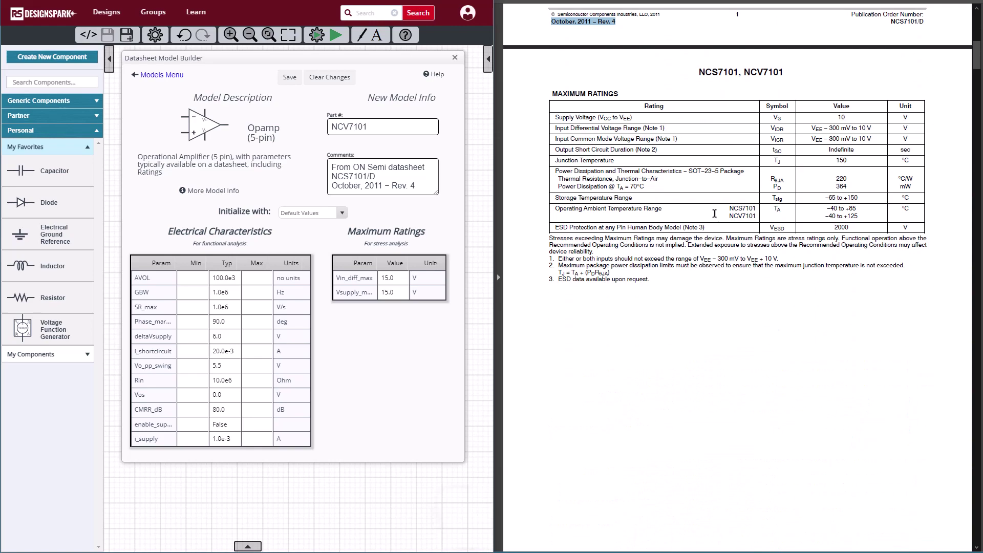
scroll(714, 213, down, 1)
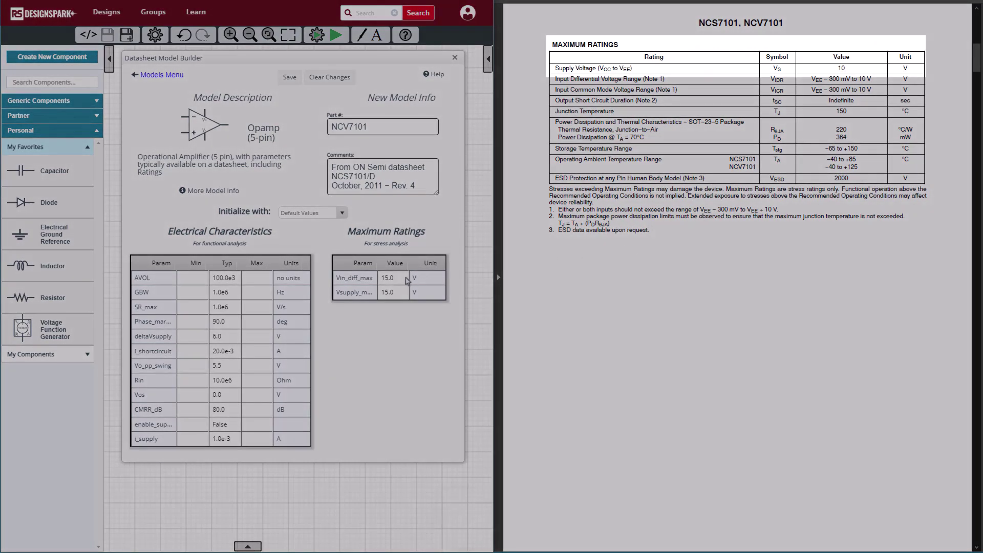
click(406, 279)
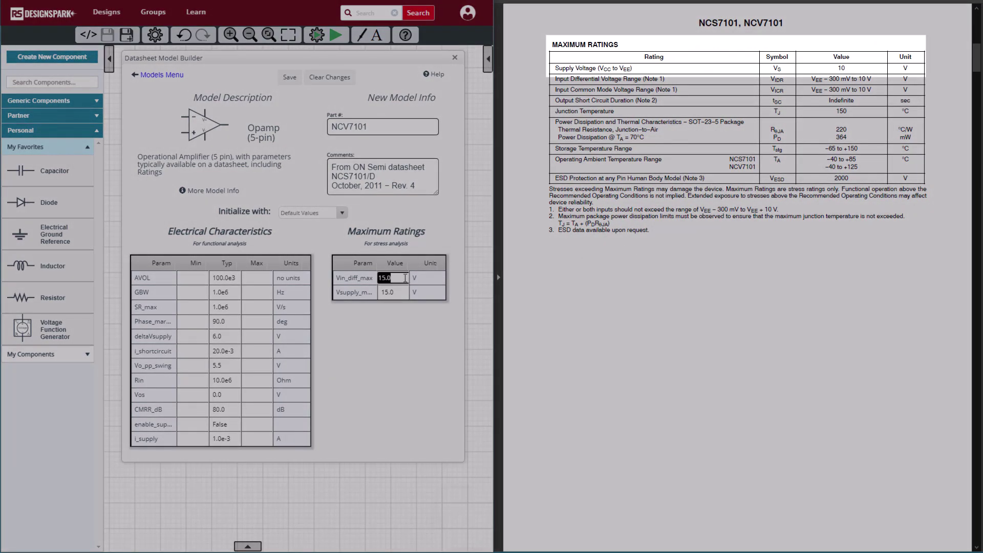
text(10)
key(Tab)
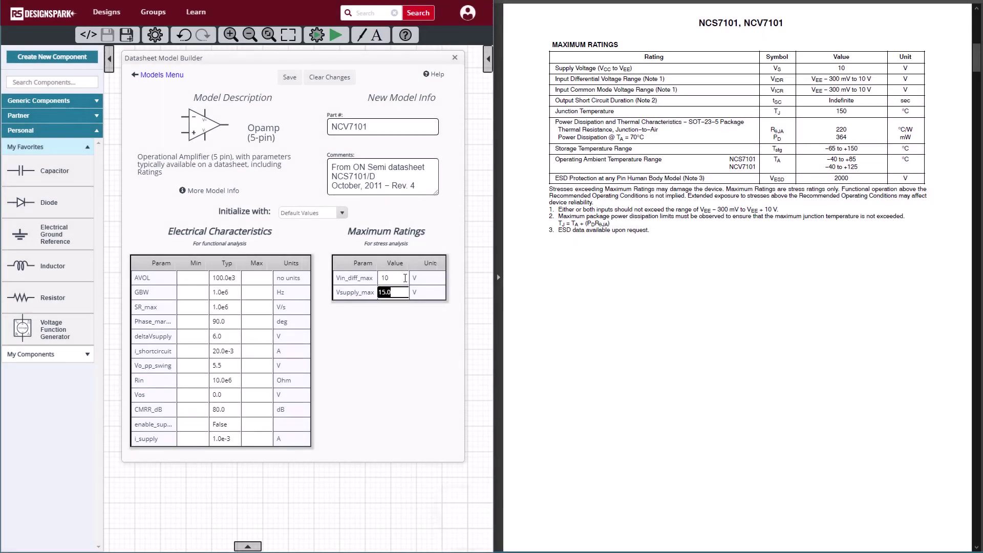
text(10)
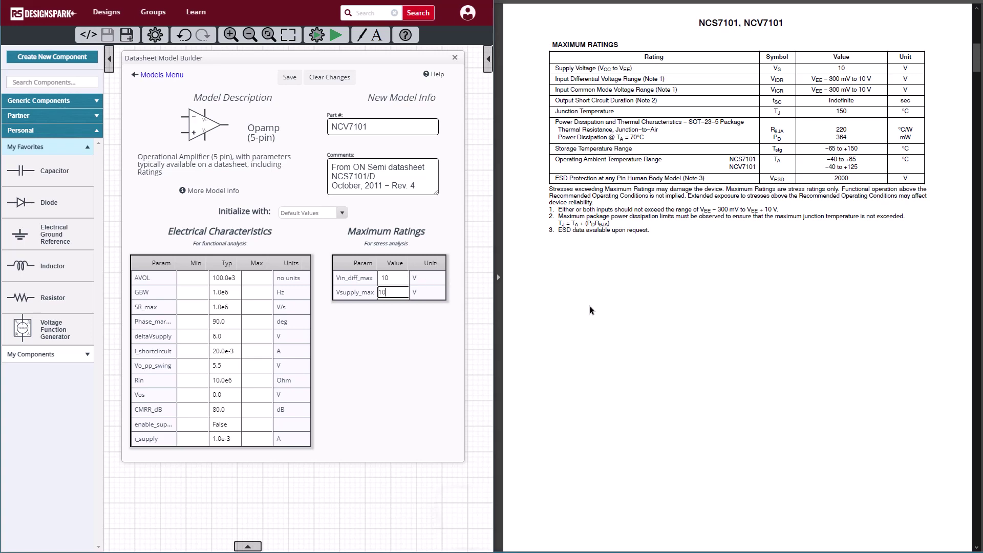
scroll(661, 312, down, 10)
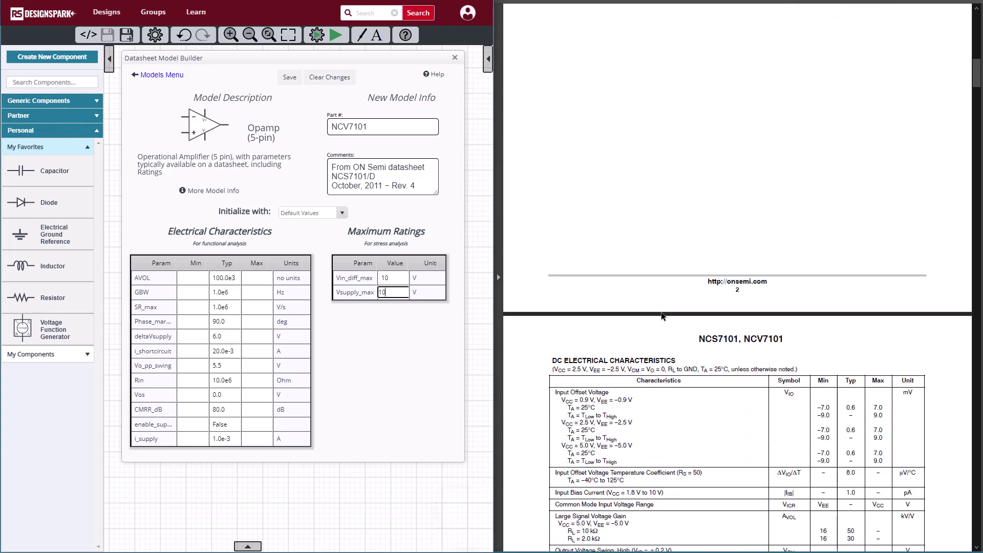
scroll(661, 312, down, 3)
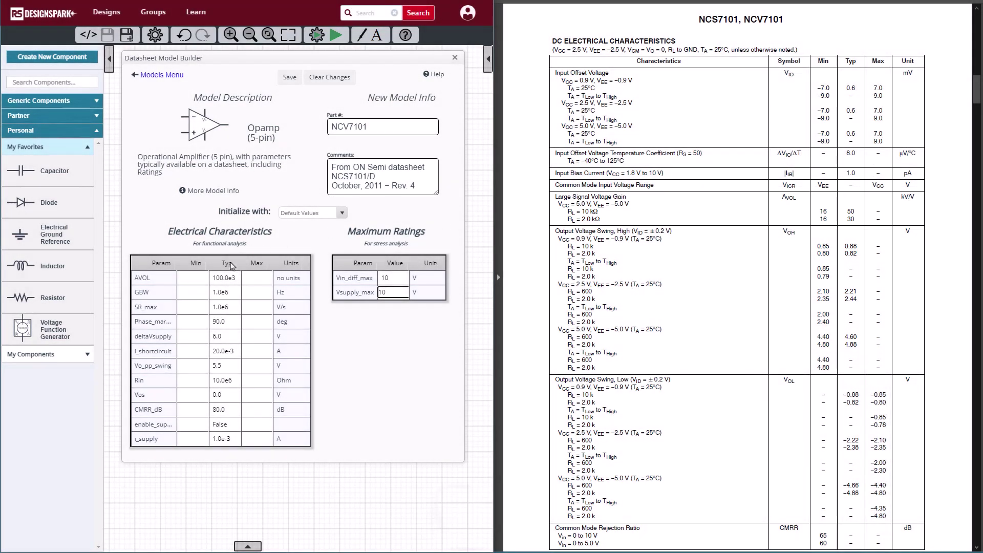
Set AVOL minimum to 16k and typical to 50k.
click(198, 278)
text(16k)
key(Tab)
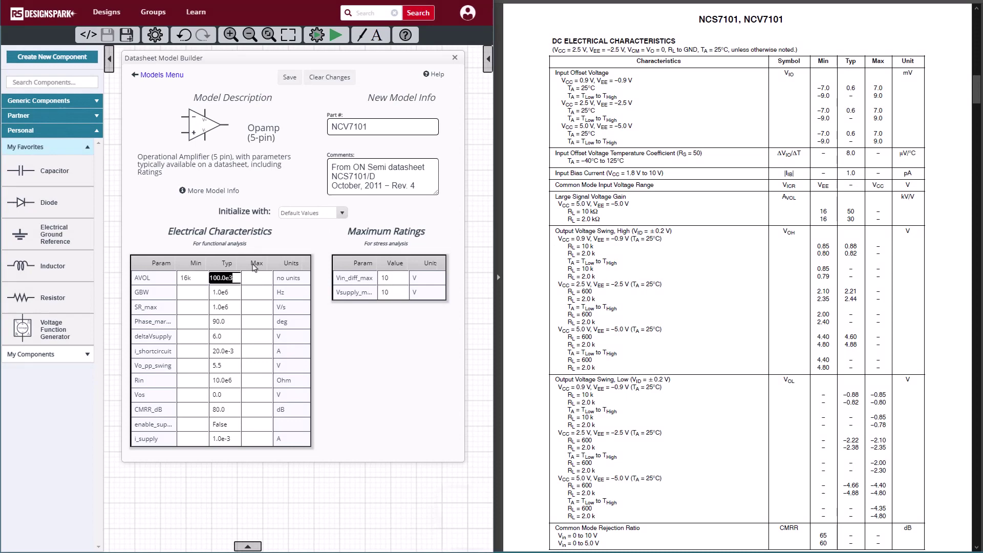
text(50k)
click(261, 277)
Set GBW minimum to .5meg and maximum to 3meg.
scroll(668, 250, down, 10)
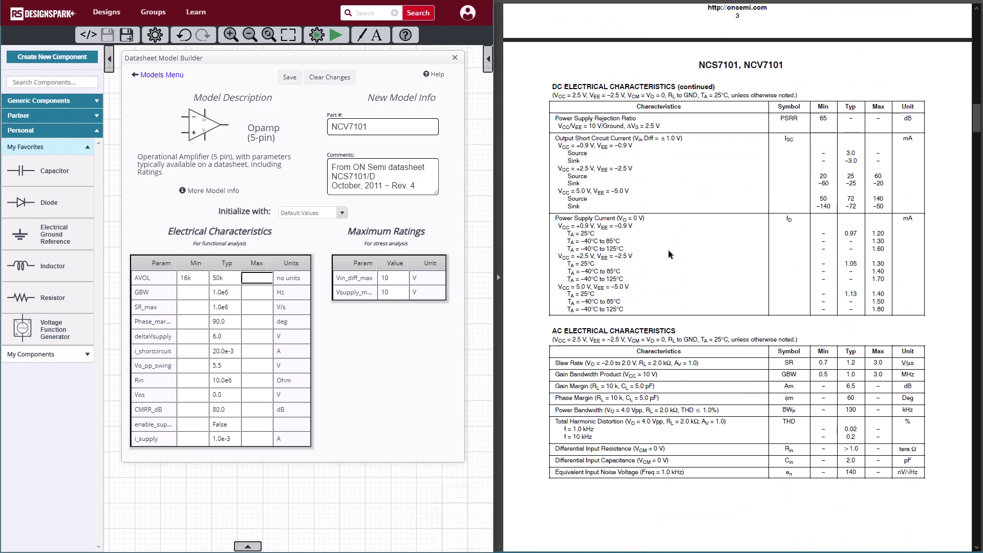
scroll(668, 250, down, 1)
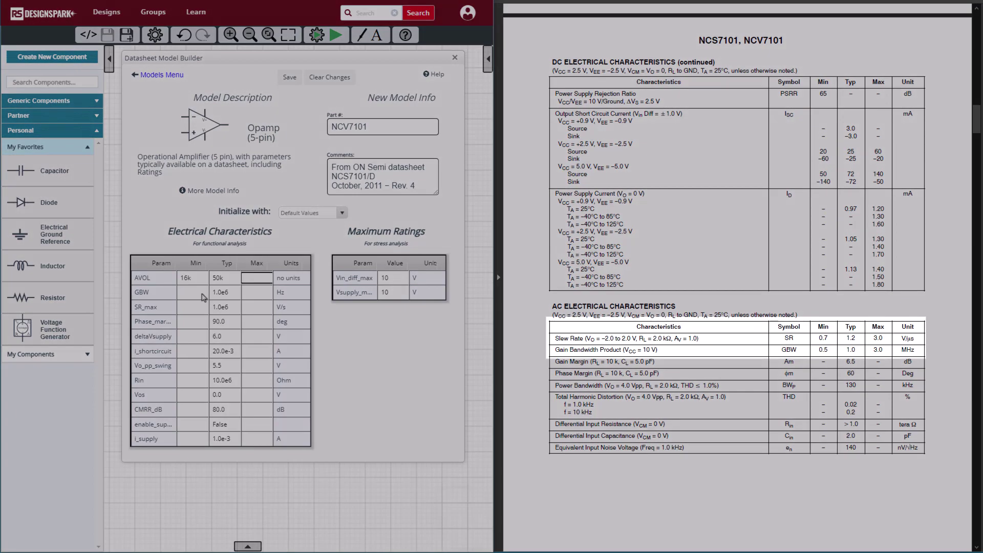
click(204, 295)
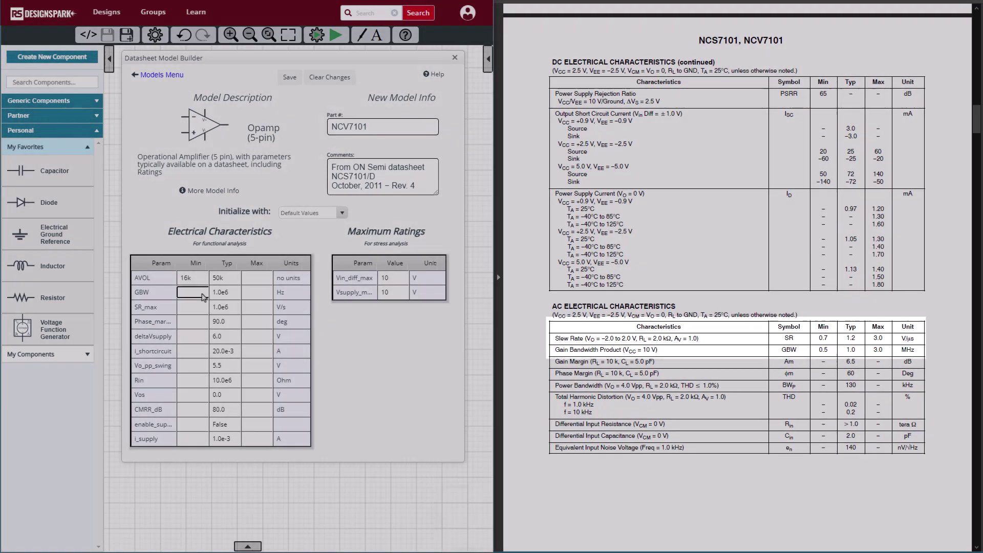
text(.5meg)
key(Tab)
key(Tab)
text(3meg)
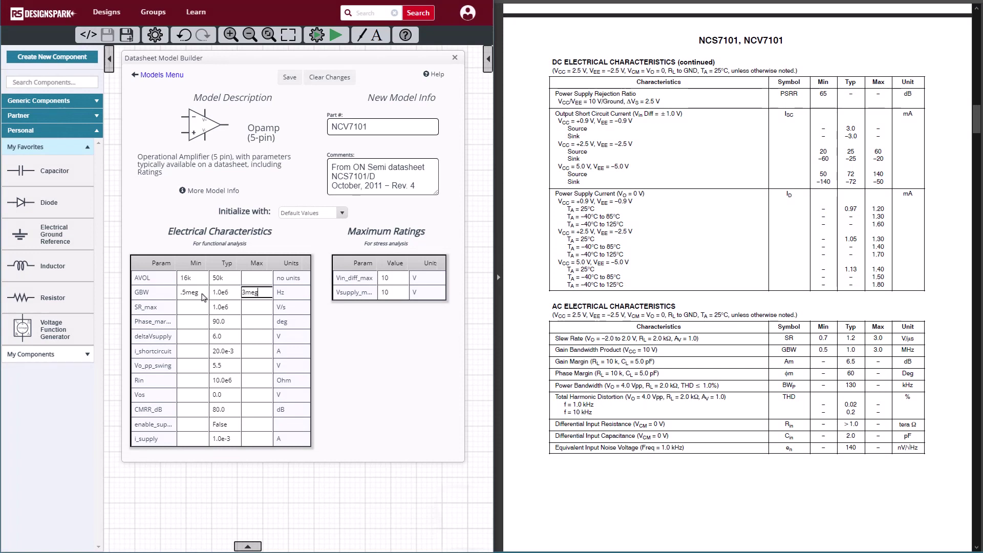
key(Tab)
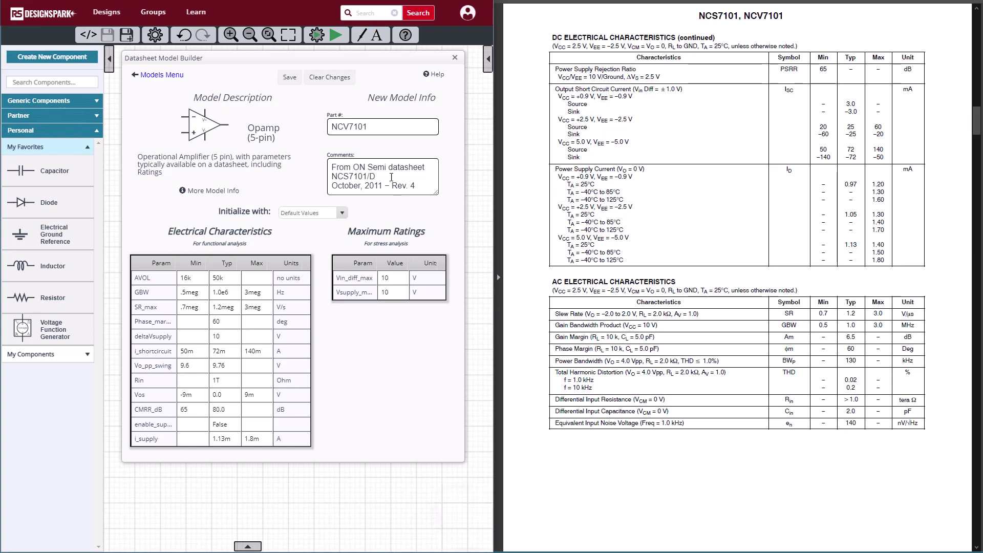
Save the model, leaving GBW, SR_max, i_shortcircuit and Vos on Normal distribution.
click(288, 82)
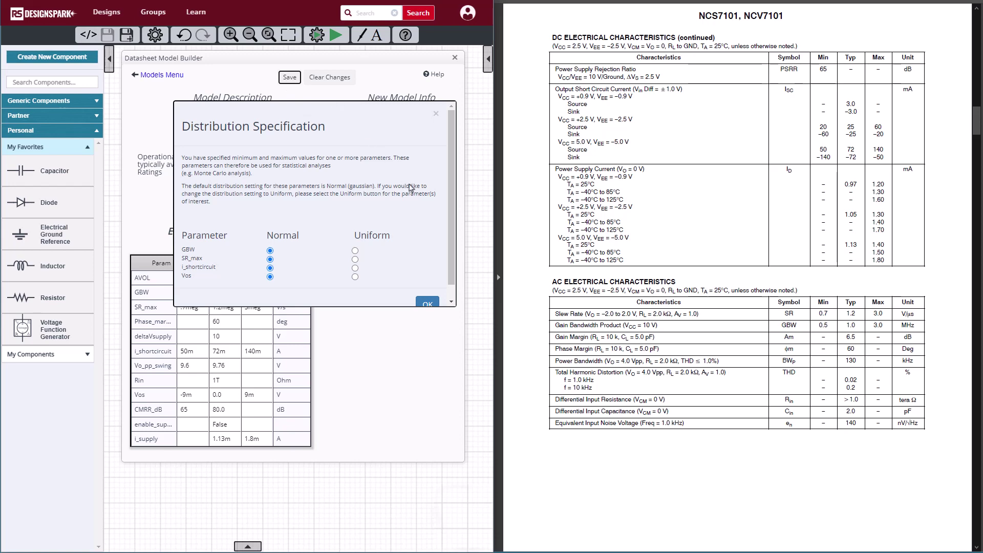
drag(453, 226, 454, 246)
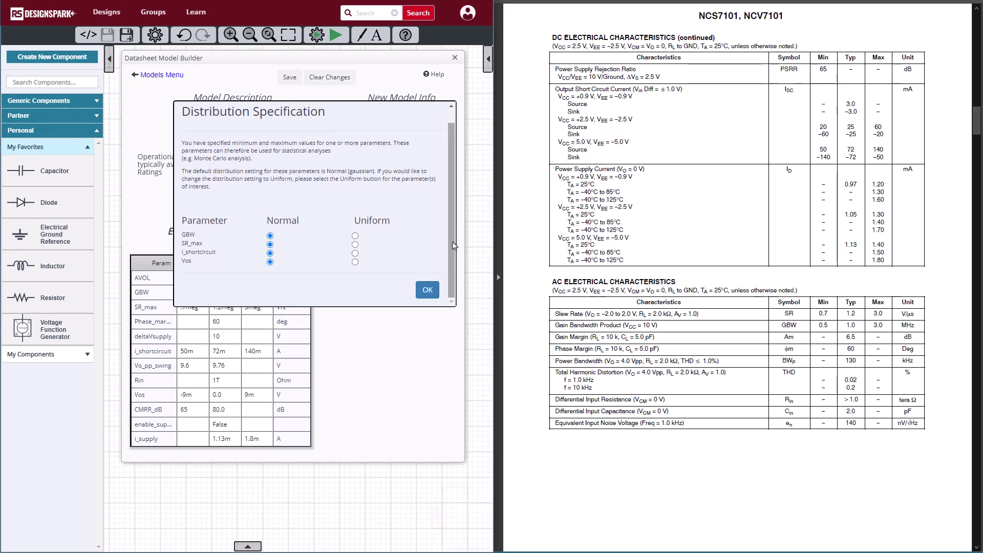
Confirm the save, close the builder, and place NCV7101 as u3 between vin and vout.
click(427, 290)
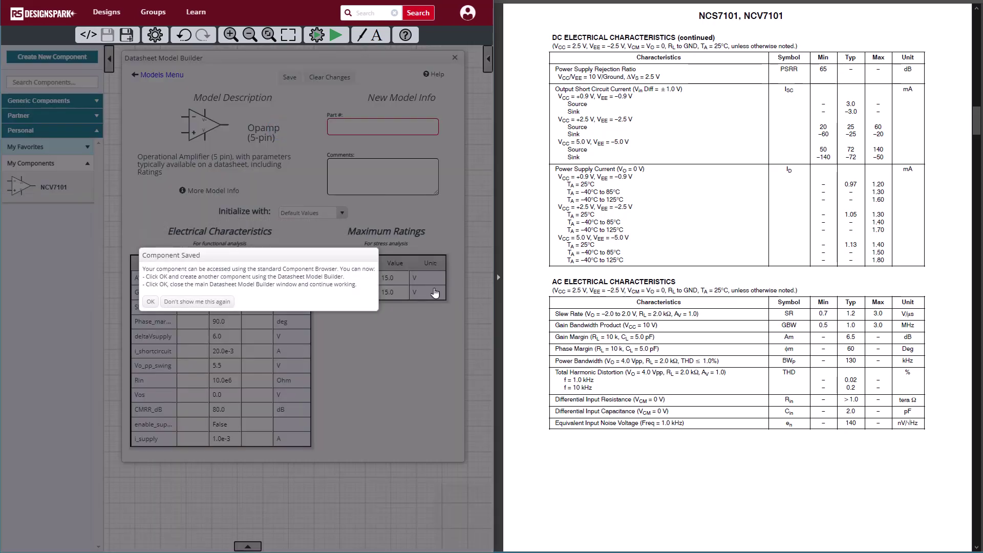
click(151, 306)
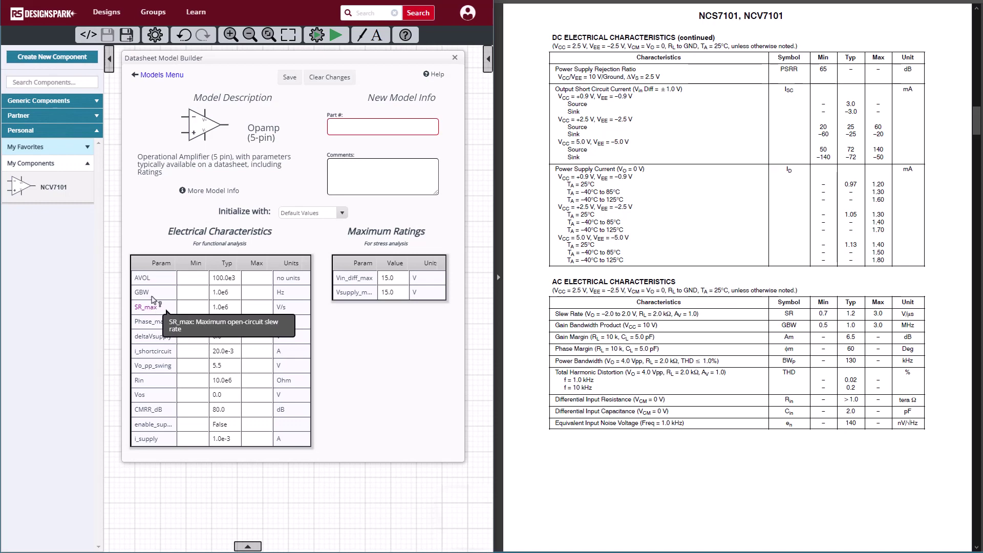
click(454, 58)
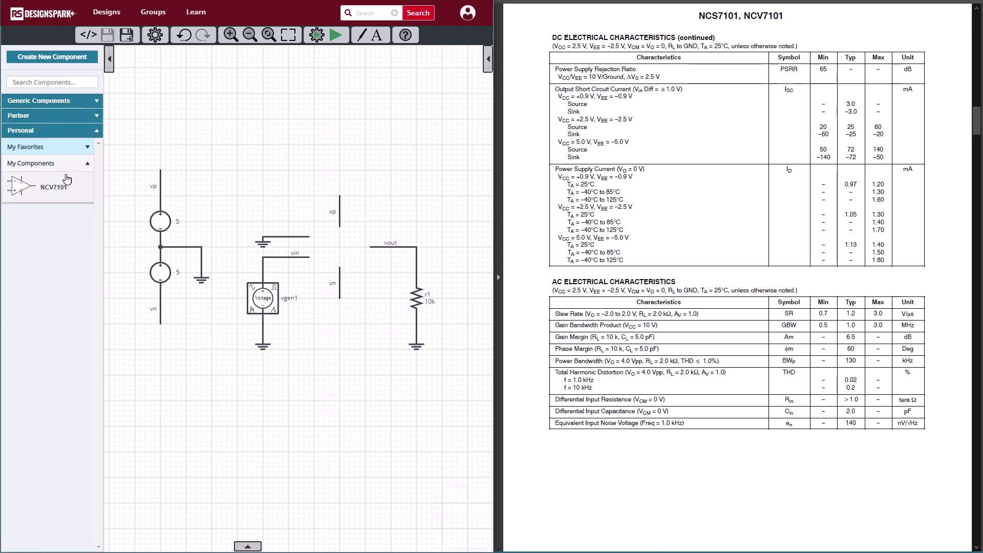
drag(36, 191, 338, 248)
click(353, 353)
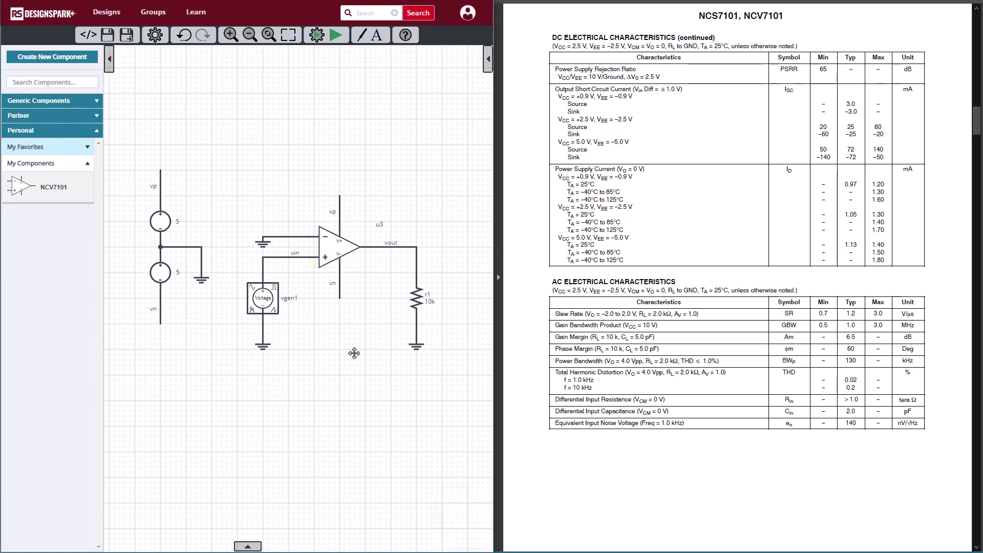